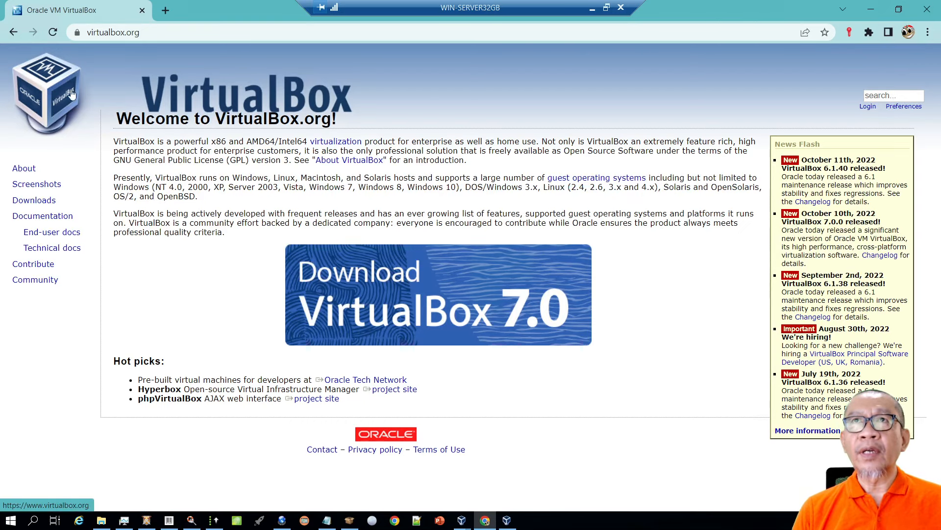
Return to the Google results for virtualbox and open the Downloads page of virtualbox.org
{"action": "left_click", "coordinate": [12, 32]}
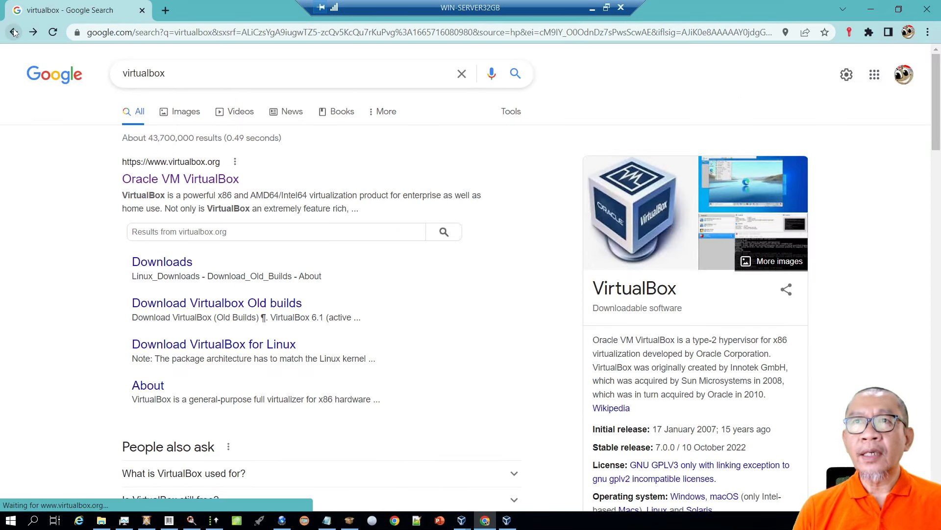
{"action": "left_click", "coordinate": [172, 267]}
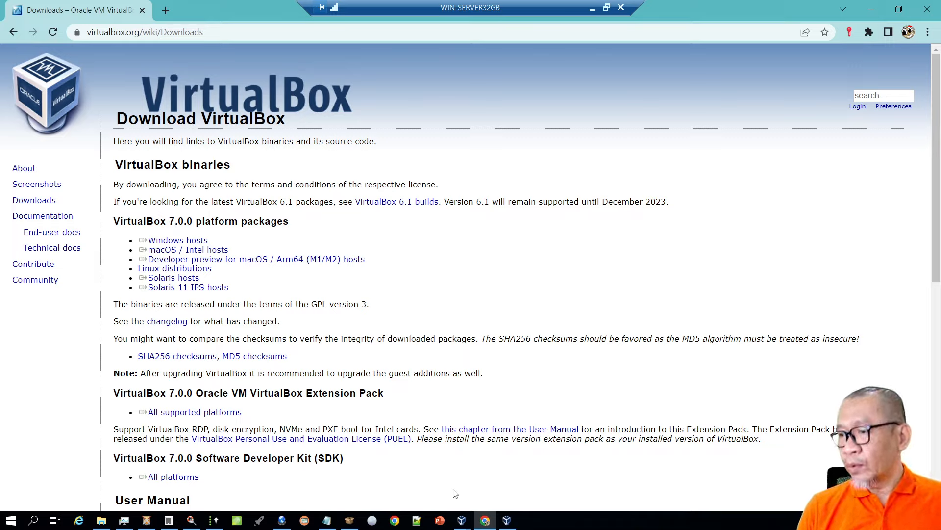
Switch to Oracle VM VirtualBox Manager and start a new virtual machine named VB Indexe
{"action": "left_click", "coordinate": [507, 523]}
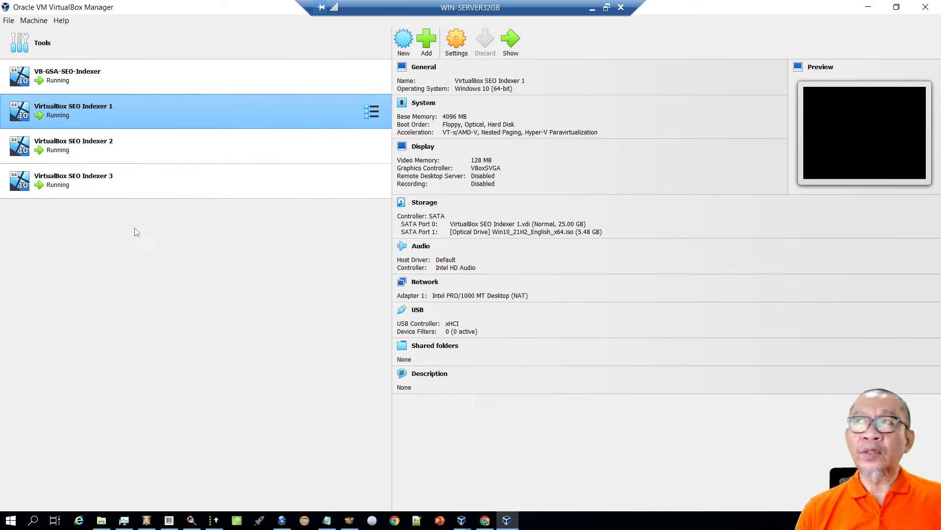
{"action": "left_click", "coordinate": [403, 43]}
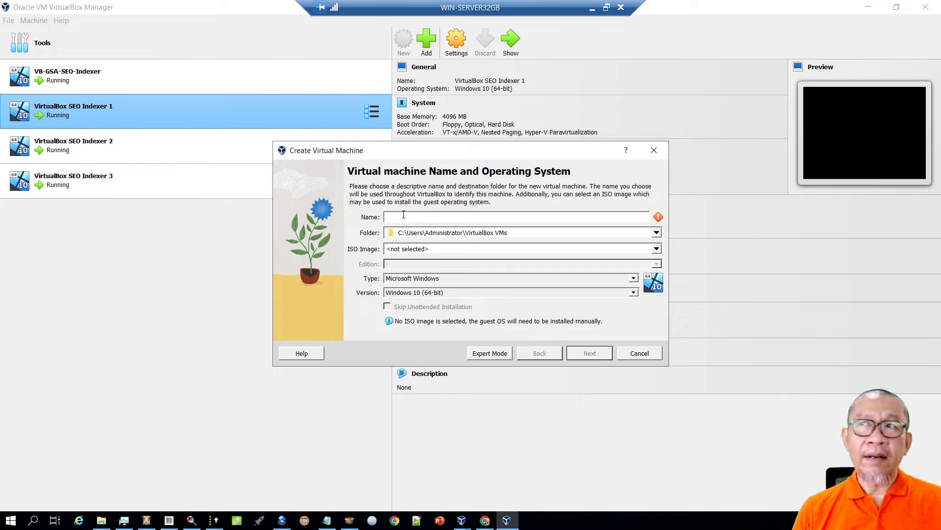
{"action": "type", "text": "VB"}
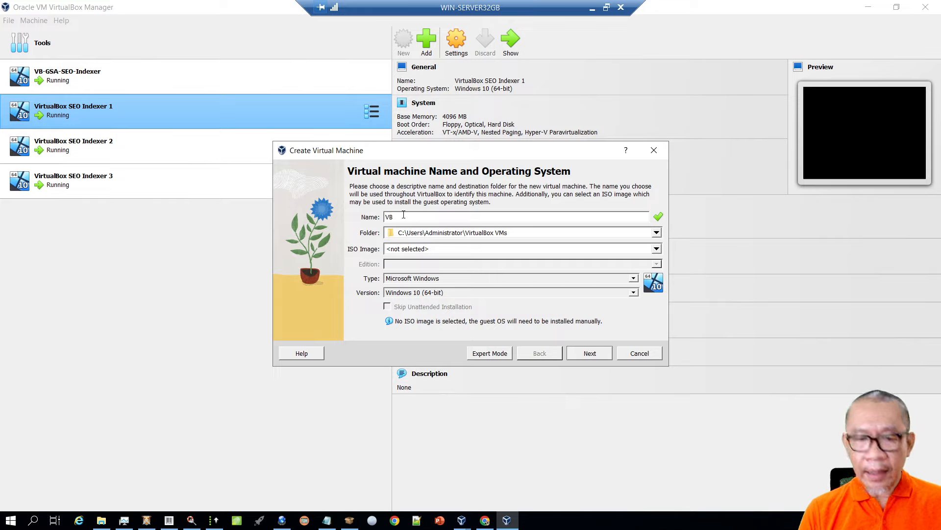
{"action": "type", "text": " Index"}
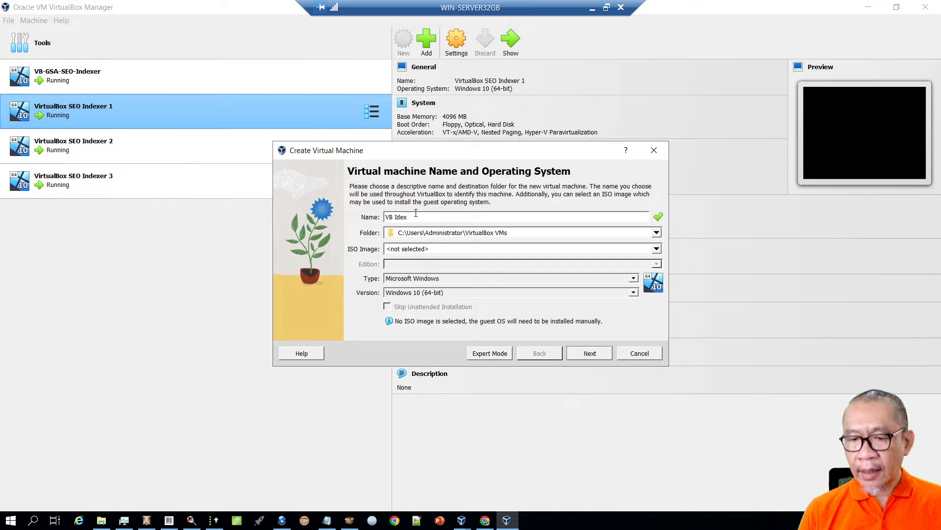
{"action": "key", "text": "BackSpace"}
{"action": "key", "text": "BackSpace"}
{"action": "key", "text": "BackSpace"}
{"action": "type", "text": "nd"}
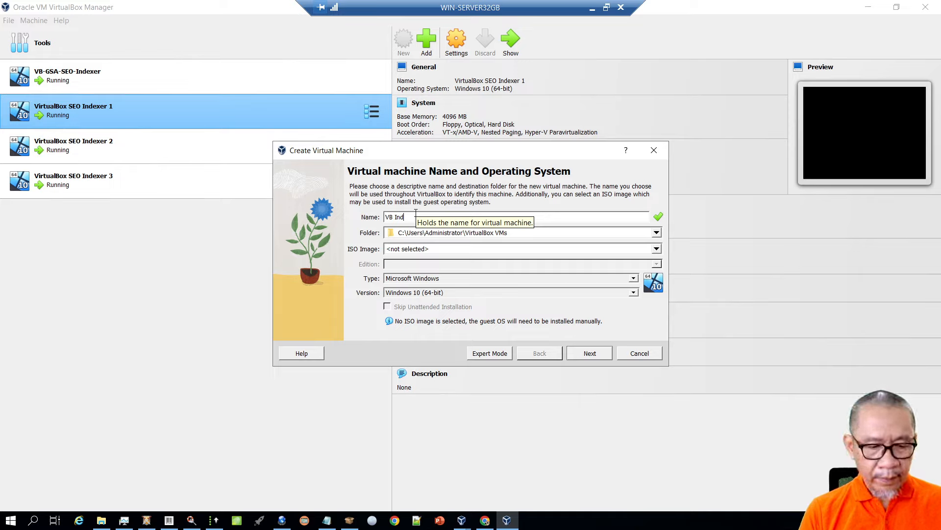
{"action": "type", "text": "exe"}
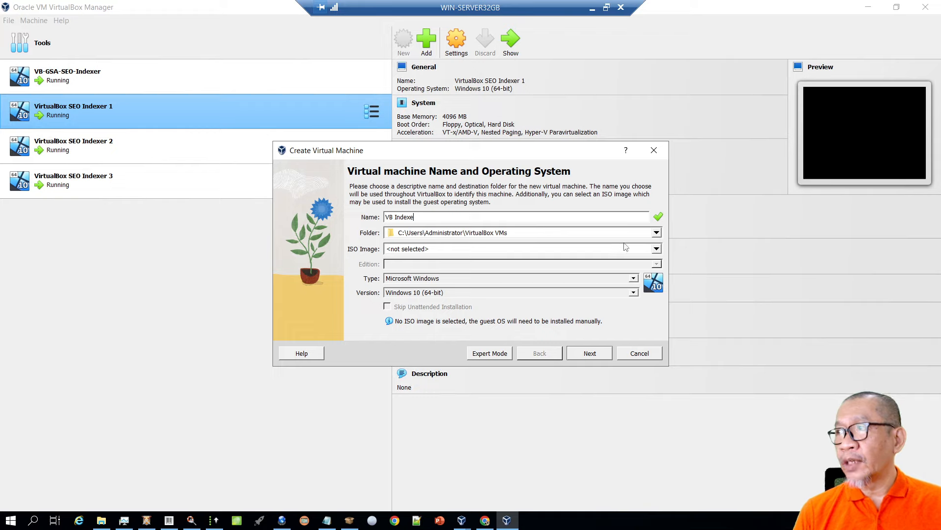
Set the machine folder to Virtual Box on the ALL BACKUP (E:) drive and continue to the hardware settings
{"action": "left_click", "coordinate": [657, 233]}
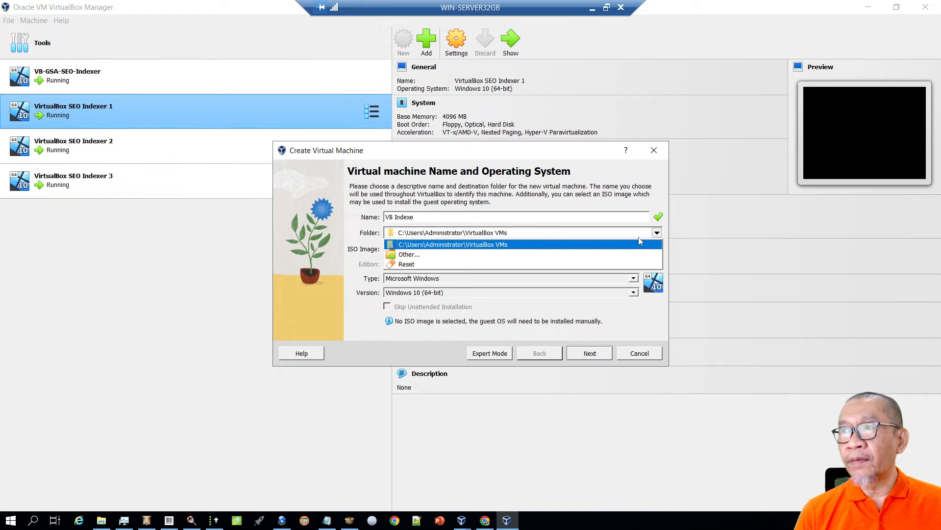
{"action": "left_click", "coordinate": [443, 255]}
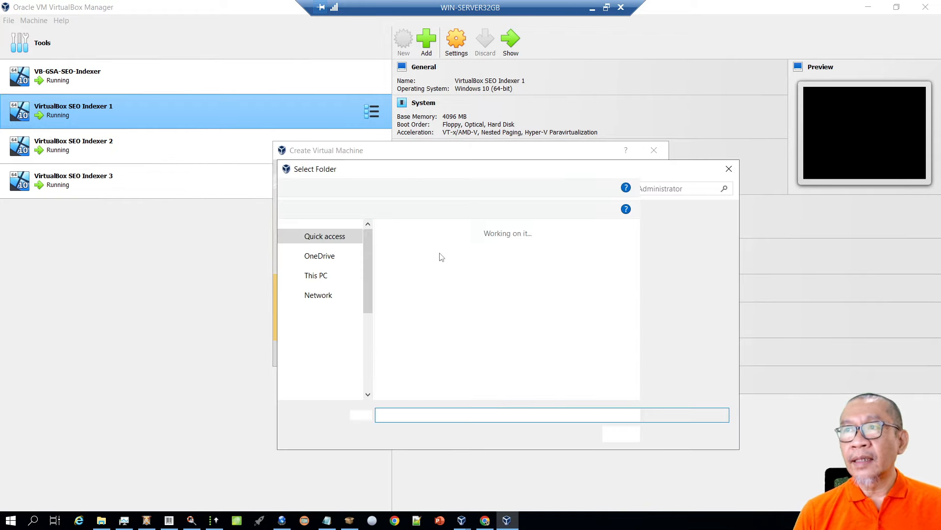
{"action": "scroll", "coordinate": [343, 323], "scroll_direction": "down", "scroll_amount": 4}
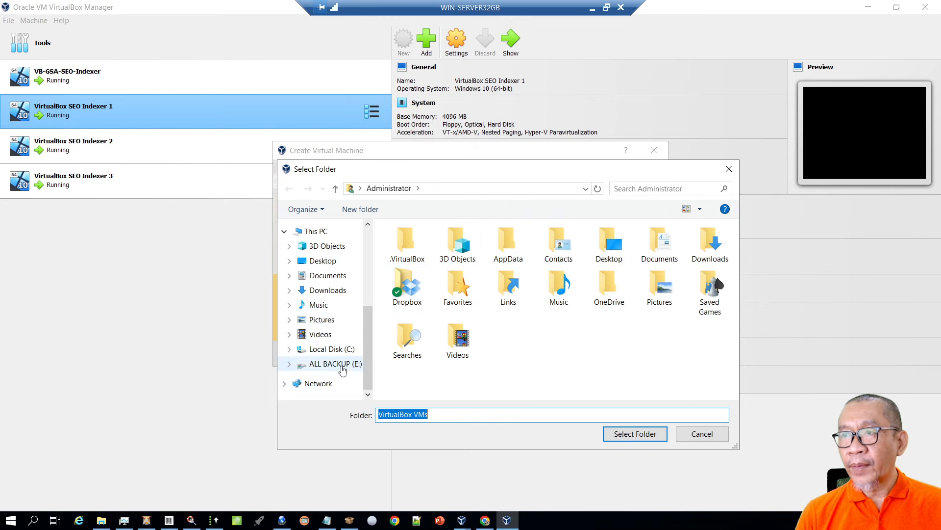
{"action": "left_click", "coordinate": [342, 368]}
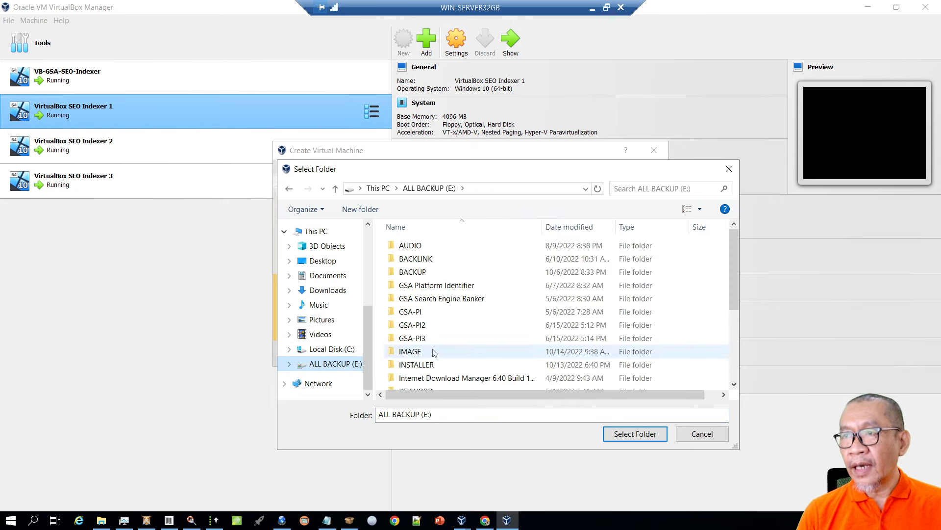
{"action": "scroll", "coordinate": [435, 353], "scroll_direction": "down", "scroll_amount": 3}
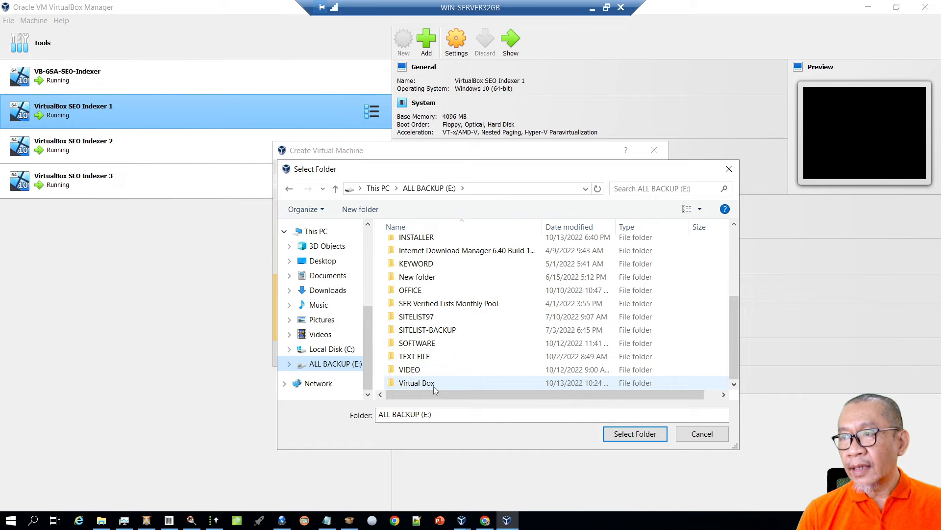
{"action": "left_click", "coordinate": [433, 384]}
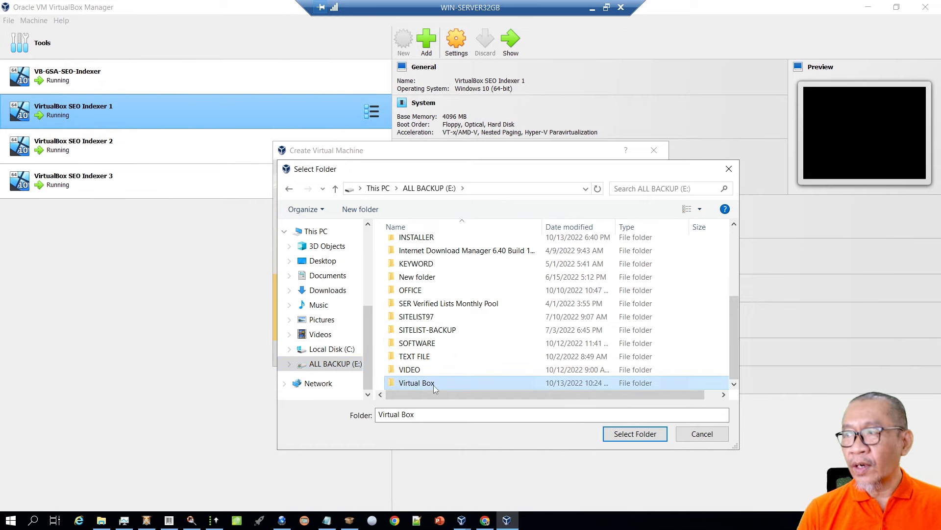
{"action": "left_click", "coordinate": [626, 437]}
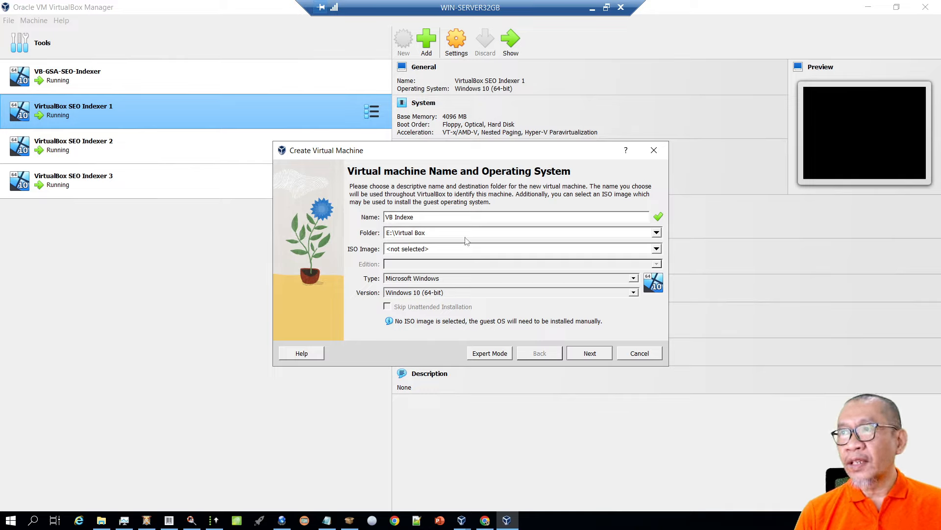
{"action": "left_click", "coordinate": [591, 355]}
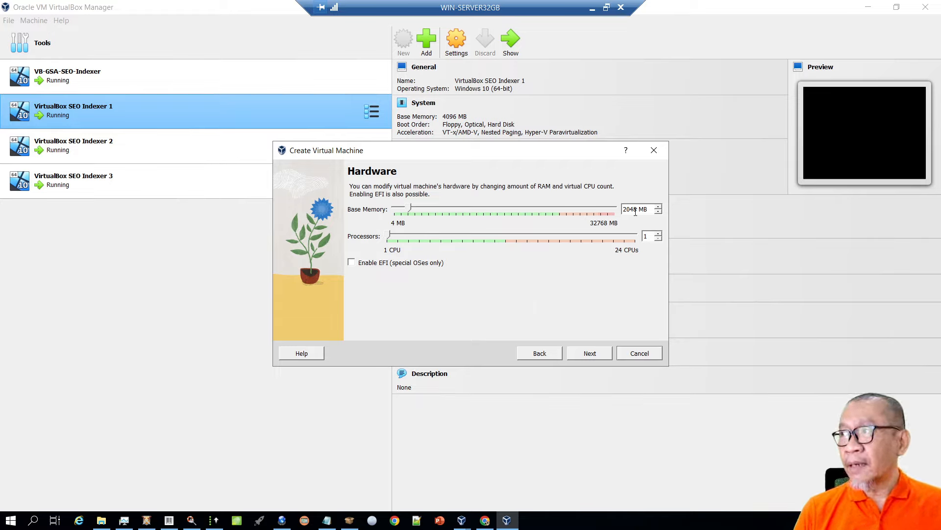
Give the new machine 4096 MB of base memory and 2 processors, and continue to the virtual hard disk settings
{"action": "left_click_drag", "start_coordinate": [636, 210], "coordinate": [623, 210]}
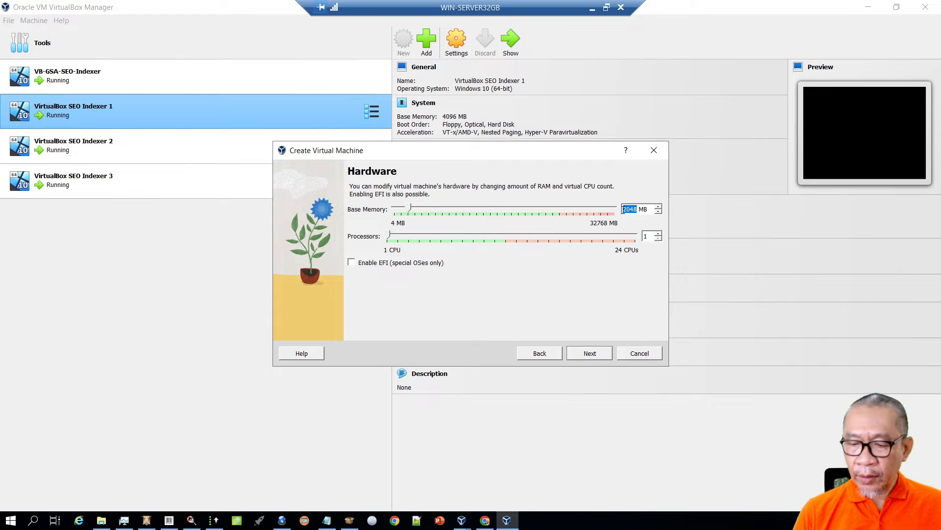
{"action": "key", "text": "Left"}
{"action": "key", "text": "Page_Up"}
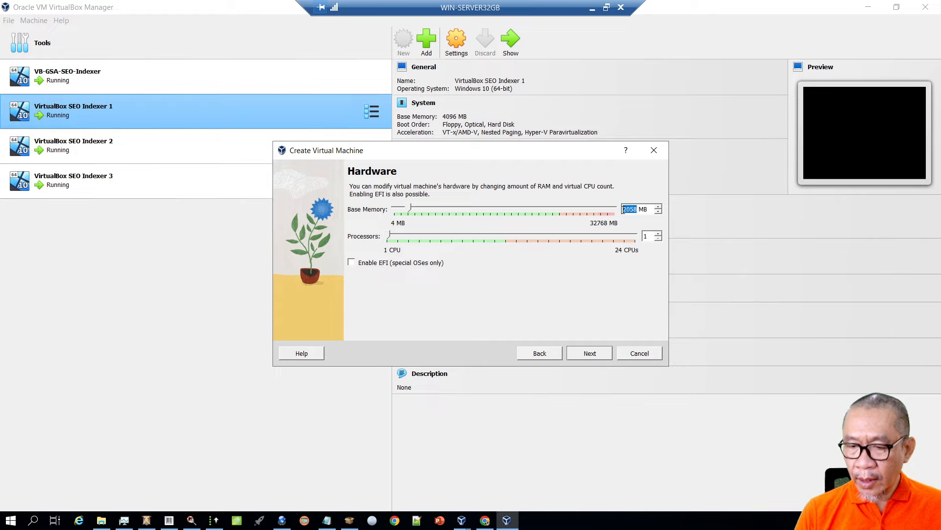
{"action": "key", "text": "Num_Lock"}
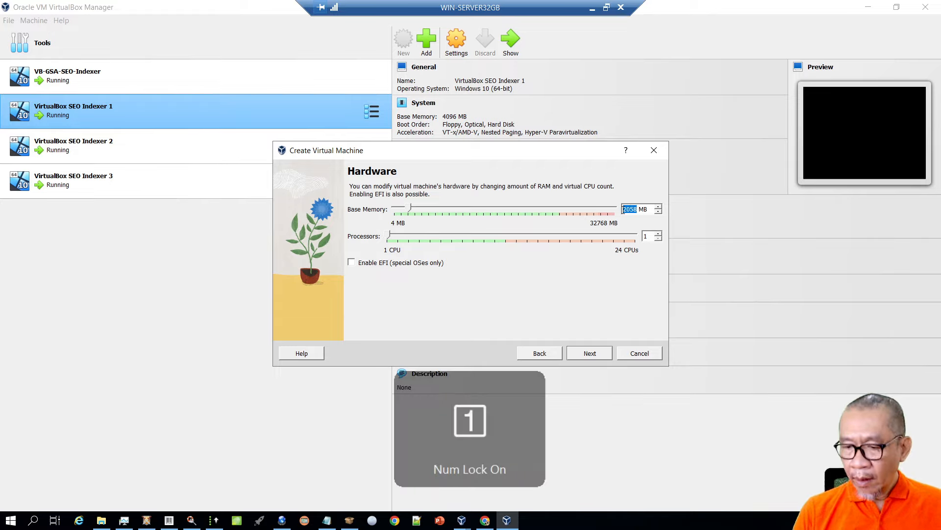
{"action": "type", "text": "4096"}
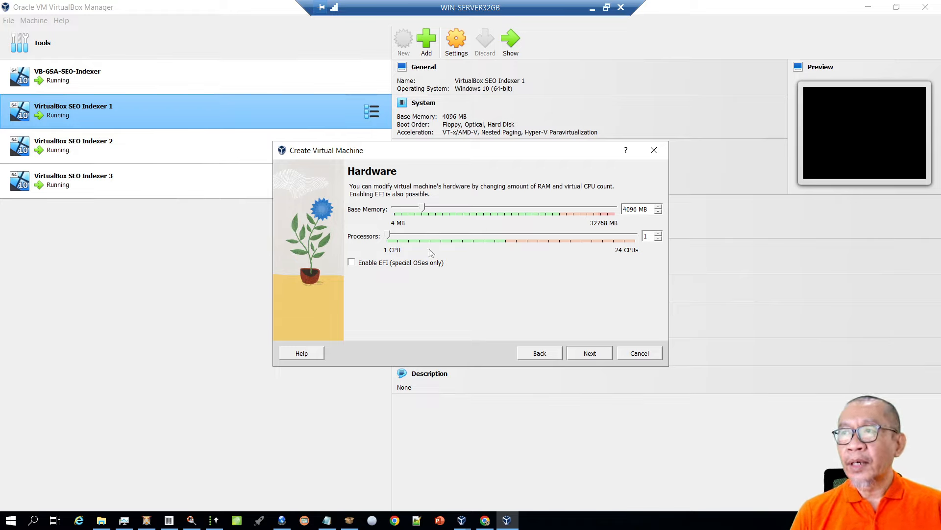
{"action": "left_click", "coordinate": [659, 235]}
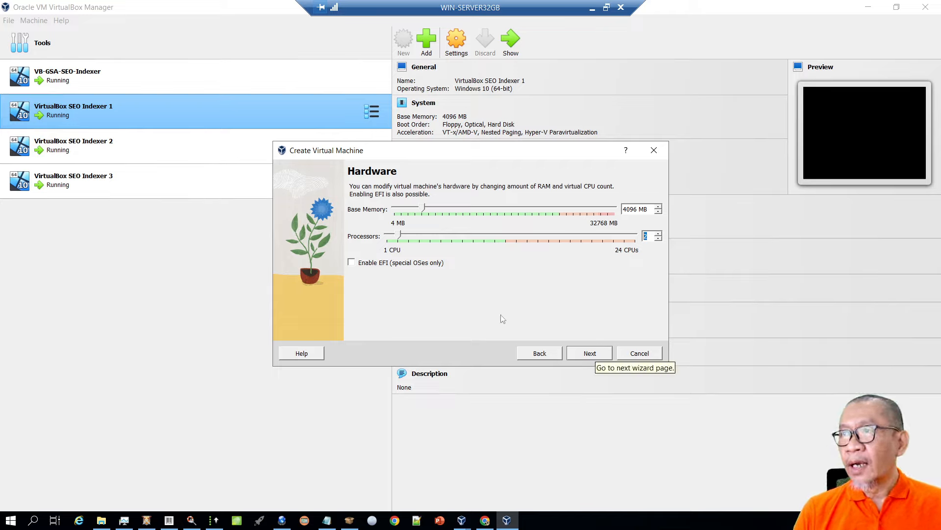
{"action": "left_click", "coordinate": [589, 356]}
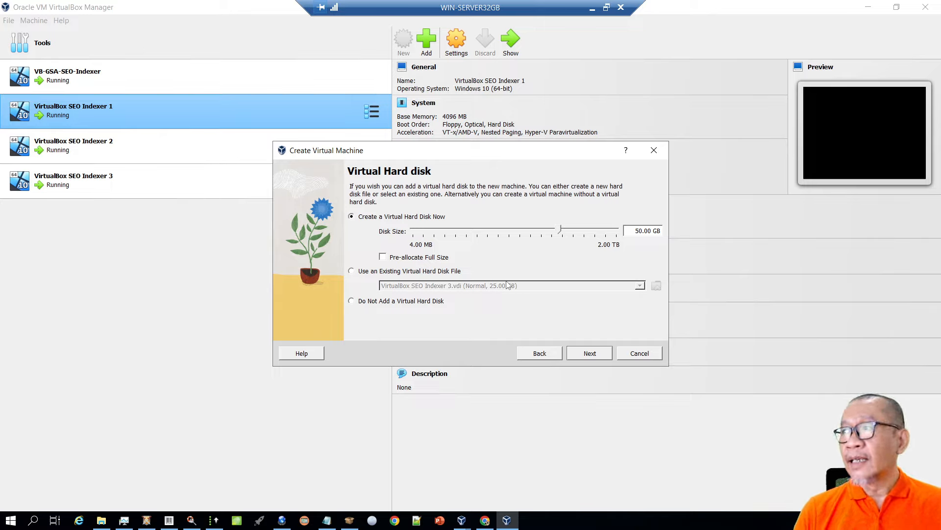
Set a new 30 GB virtual hard disk with its full size pre-allocated and finish creating the machine
{"action": "left_click_drag", "start_coordinate": [638, 230], "coordinate": [633, 230]}
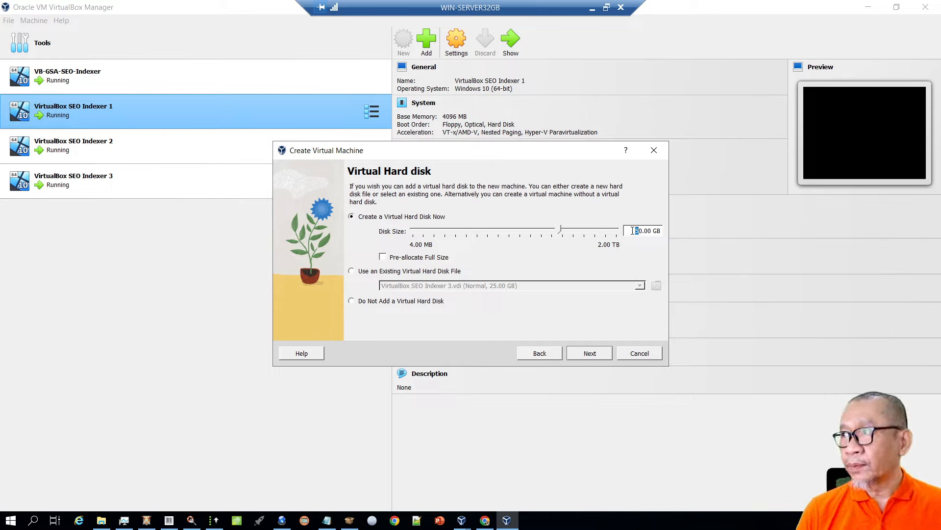
{"action": "type", "text": "3"}
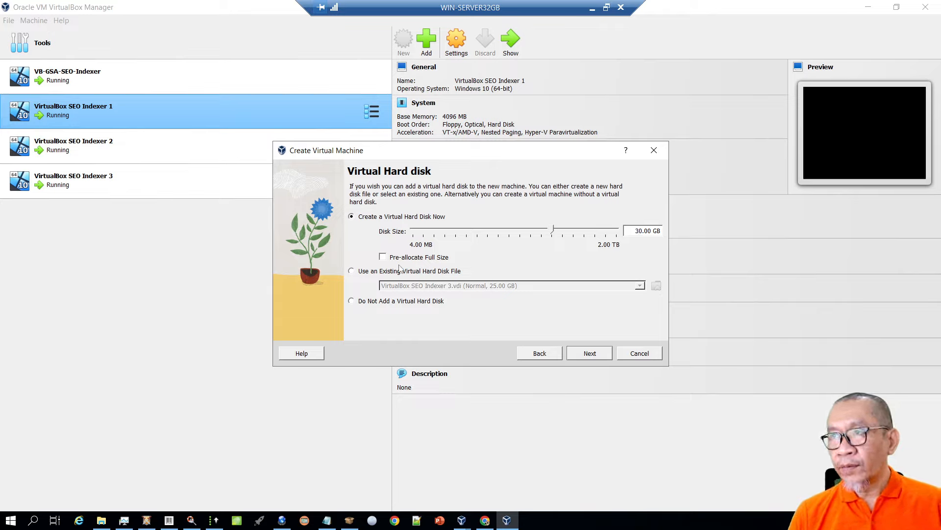
{"action": "left_click", "coordinate": [383, 257]}
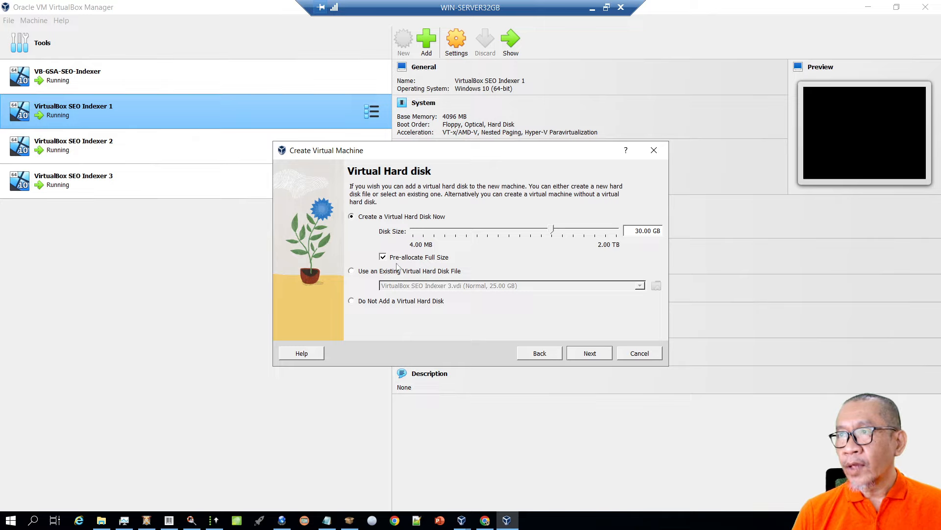
{"action": "left_click", "coordinate": [588, 354]}
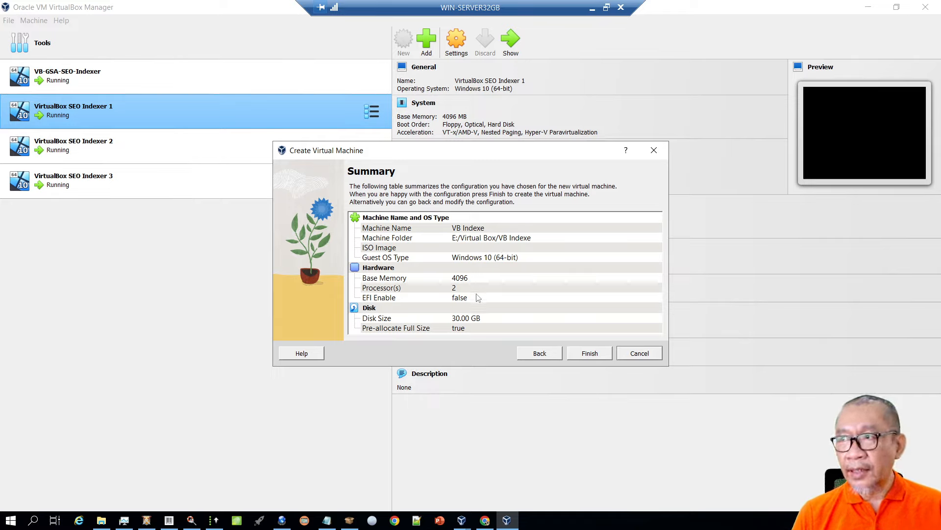
{"action": "left_click", "coordinate": [589, 353]}
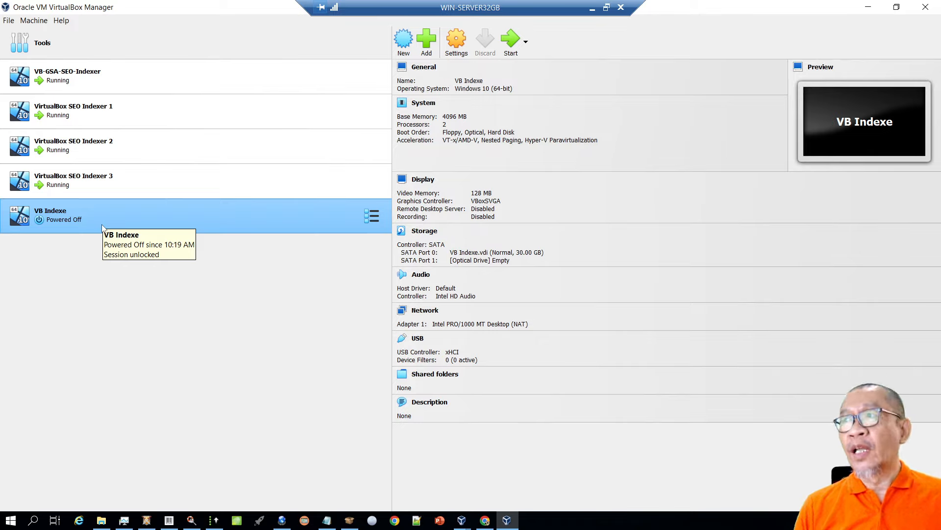
Attach the Win10_21H2_English_x64 disc image from E:\SOFTWARE to VB Indexe's empty optical drive and save the storage settings
{"action": "left_click", "coordinate": [426, 231]}
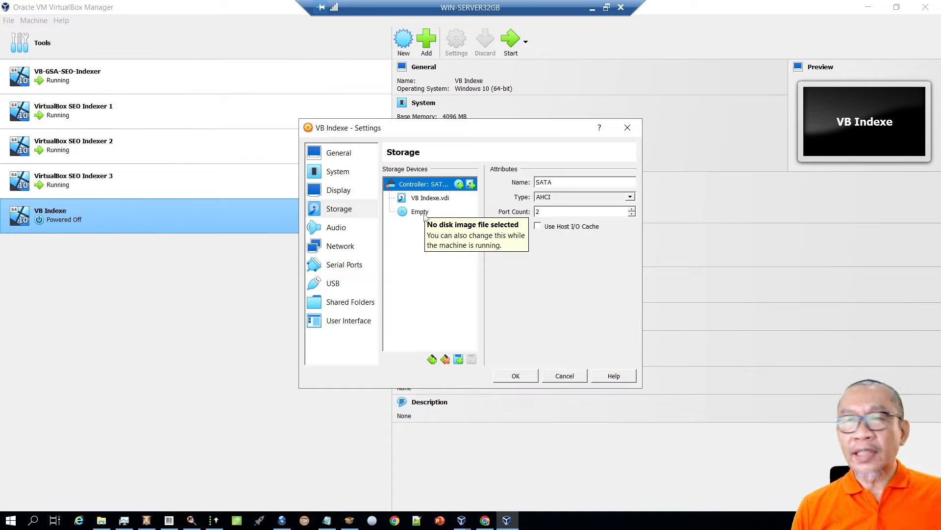
{"action": "left_click", "coordinate": [425, 214]}
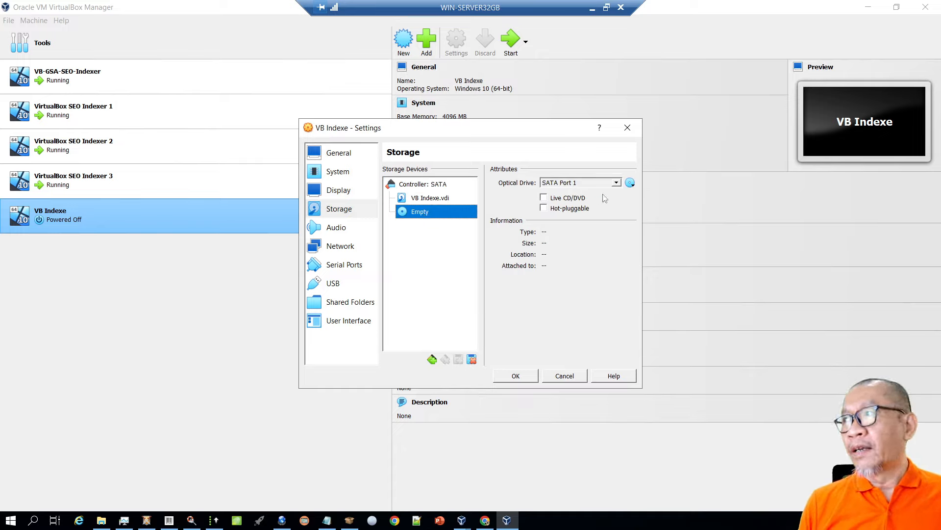
{"action": "left_click", "coordinate": [630, 183]}
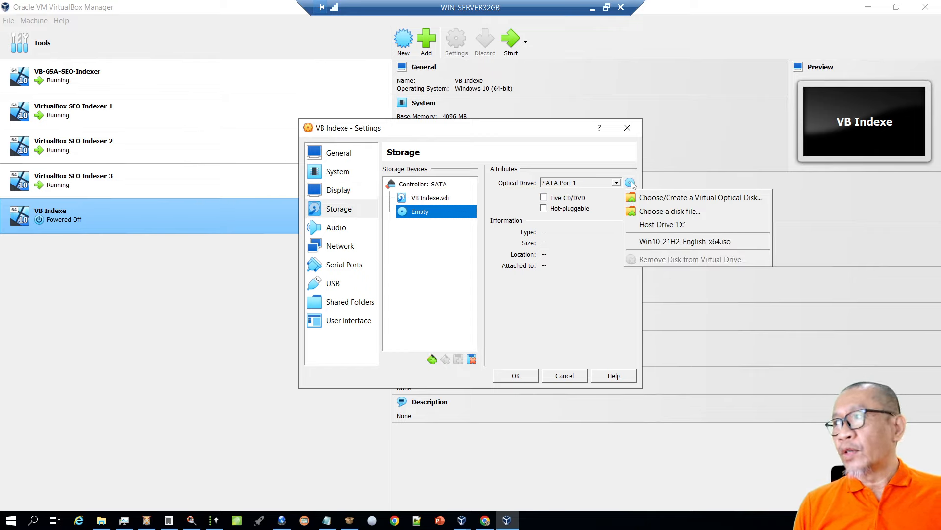
{"action": "left_click", "coordinate": [665, 211]}
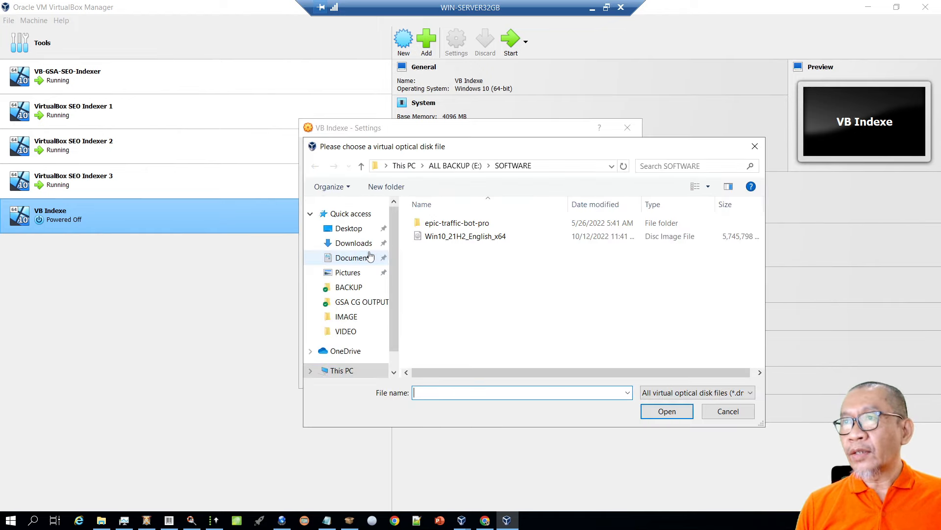
{"action": "left_click", "coordinate": [478, 241]}
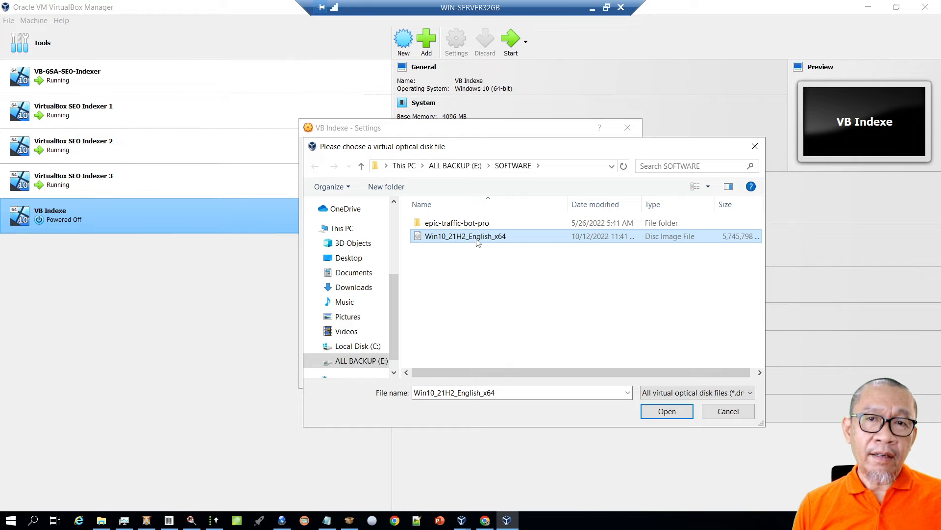
{"action": "left_click", "coordinate": [671, 412]}
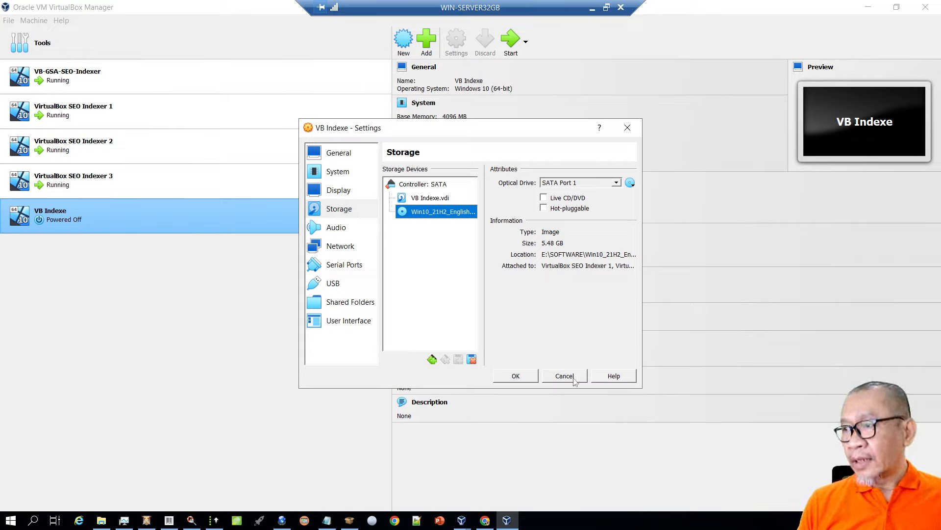
{"action": "left_click", "coordinate": [523, 378]}
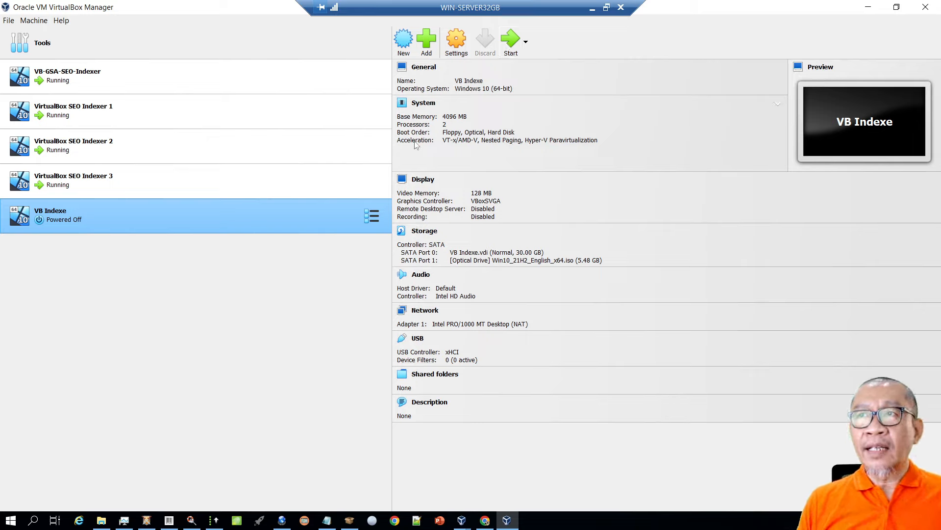
Show the details of the VirtualBox SEO Indexer 3 machine
{"action": "left_click", "coordinate": [250, 187]}
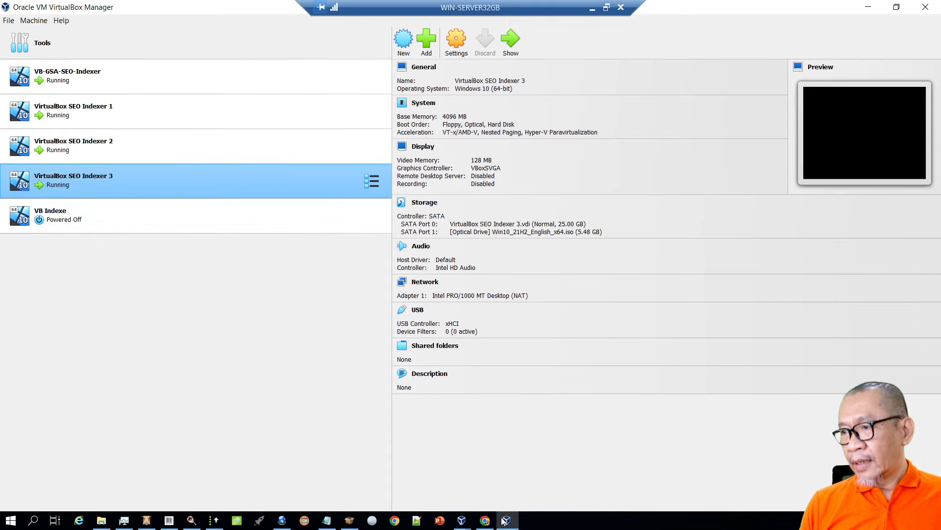
Bring up the running VirtualBox SEO Indexer 3 machine and view its Windows desktop at full size
{"action": "left_click", "coordinate": [461, 521]}
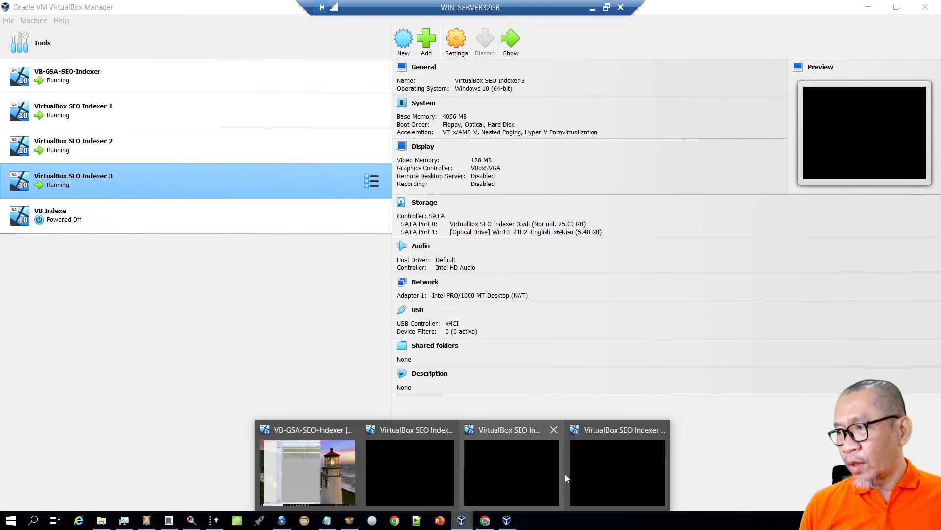
{"action": "left_click", "coordinate": [592, 475]}
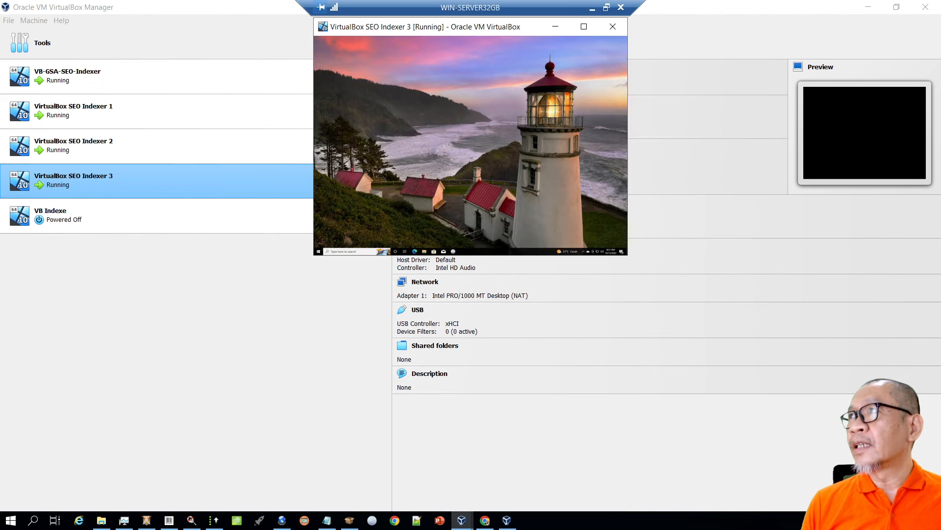
{"action": "left_click", "coordinate": [584, 27]}
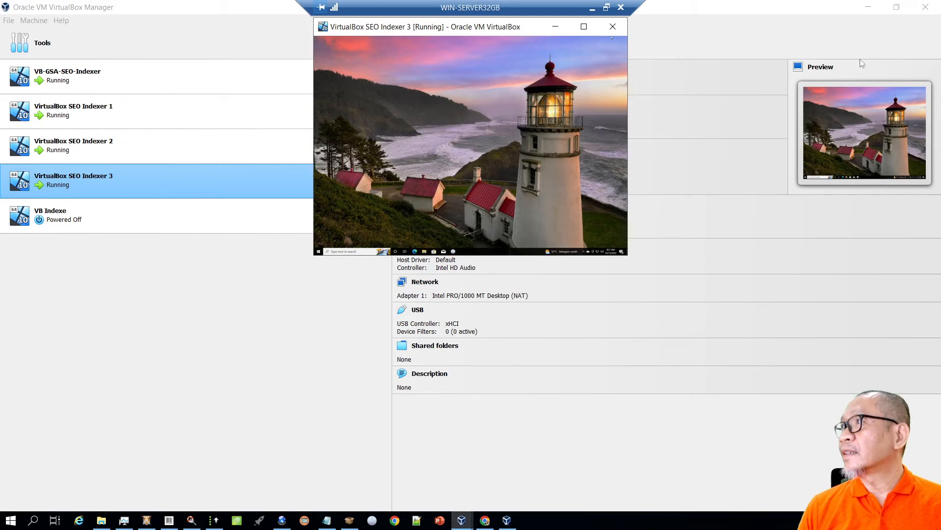
View the running VB-GSA-SEO-Indexer machine at full size, restore its window and return to the VirtualBox Manager
{"action": "left_click", "coordinate": [462, 520]}
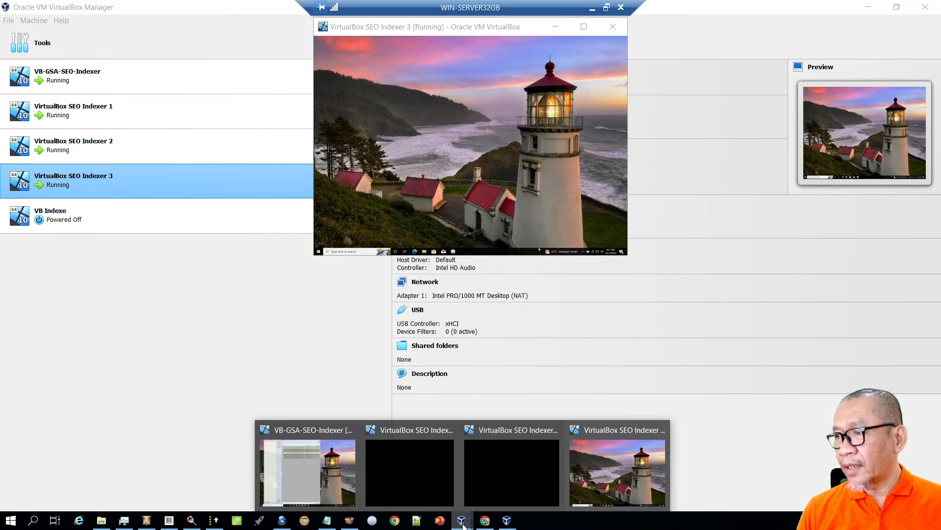
{"action": "left_click", "coordinate": [333, 485]}
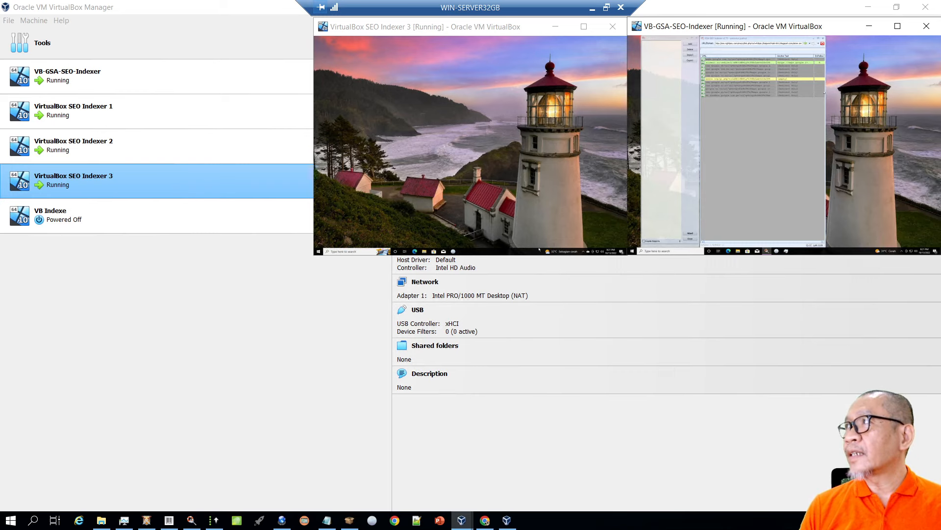
{"action": "left_click", "coordinate": [898, 26]}
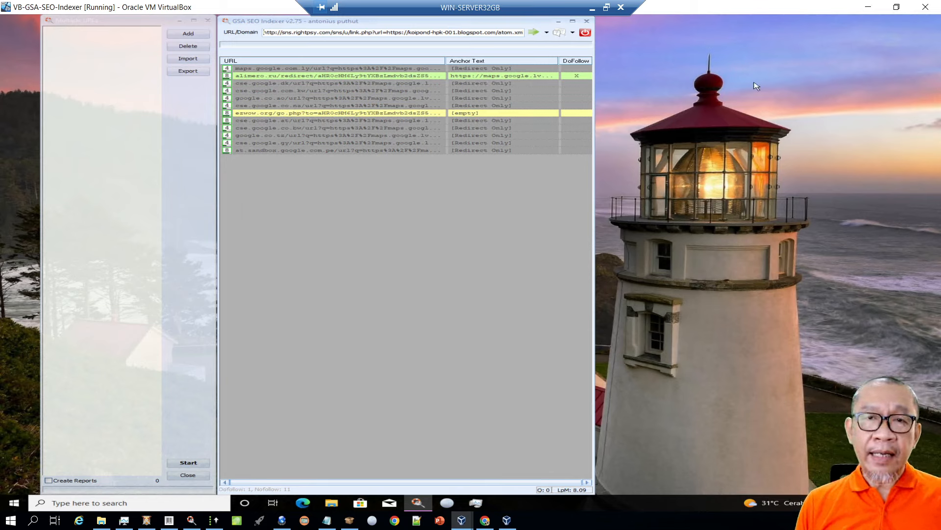
{"action": "left_click", "coordinate": [896, 17]}
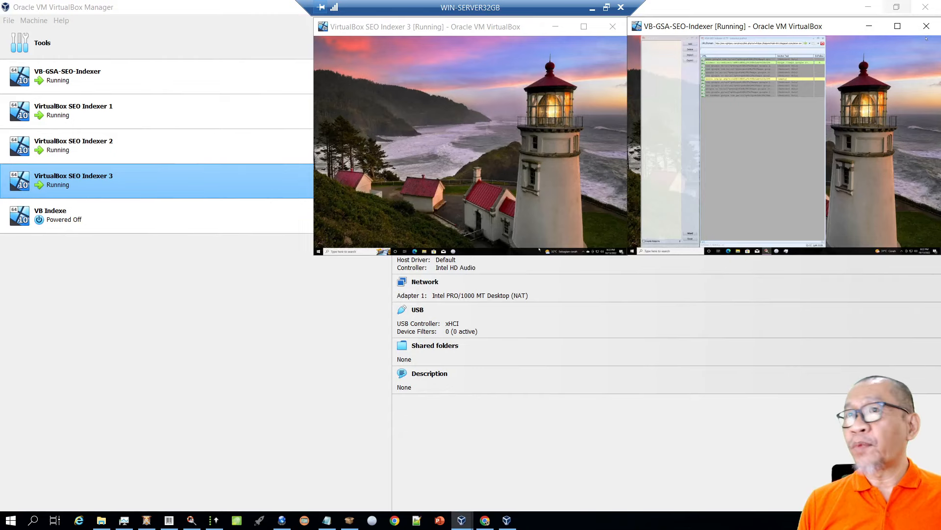
{"action": "left_click", "coordinate": [270, 359]}
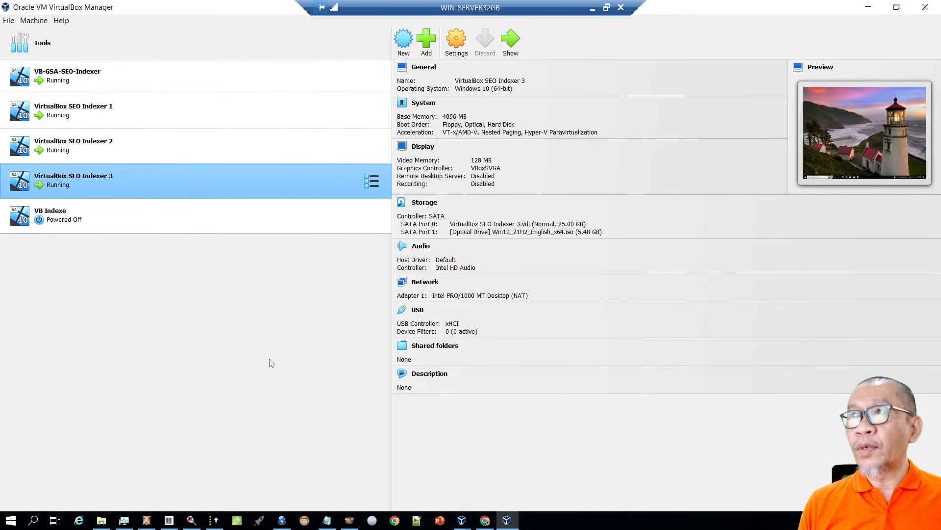
Bring up the VirtualBox SEO Indexer 3 machine at full size and shut down its Windows guest
{"action": "right_click", "coordinate": [133, 187]}
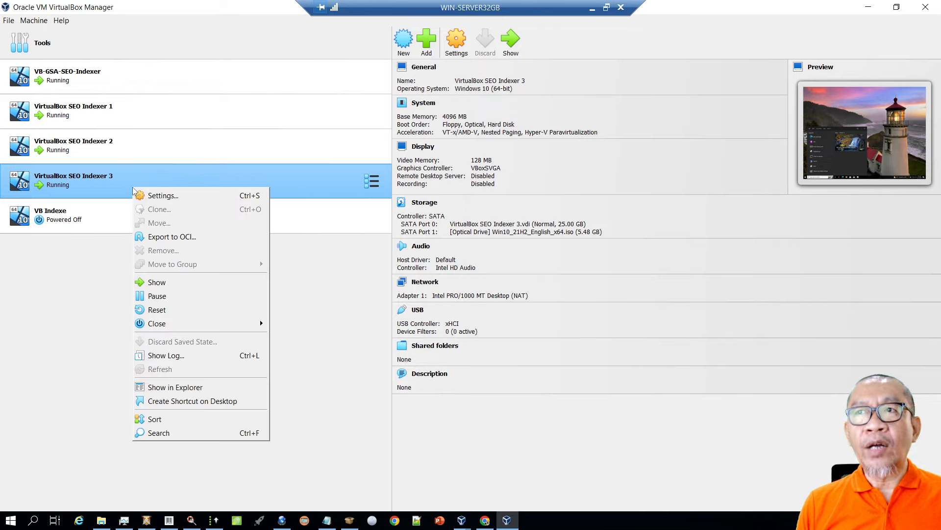
{"action": "left_click", "coordinate": [109, 192]}
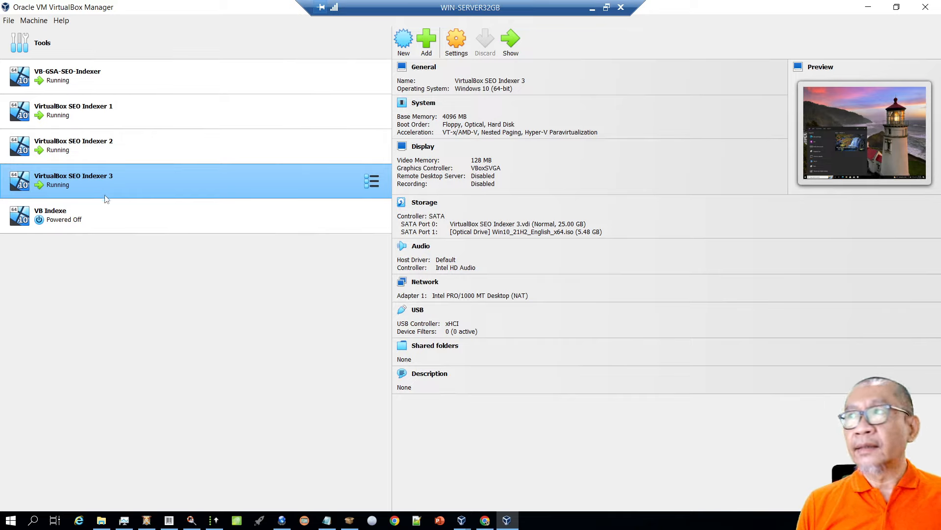
{"action": "left_click", "coordinate": [461, 523]}
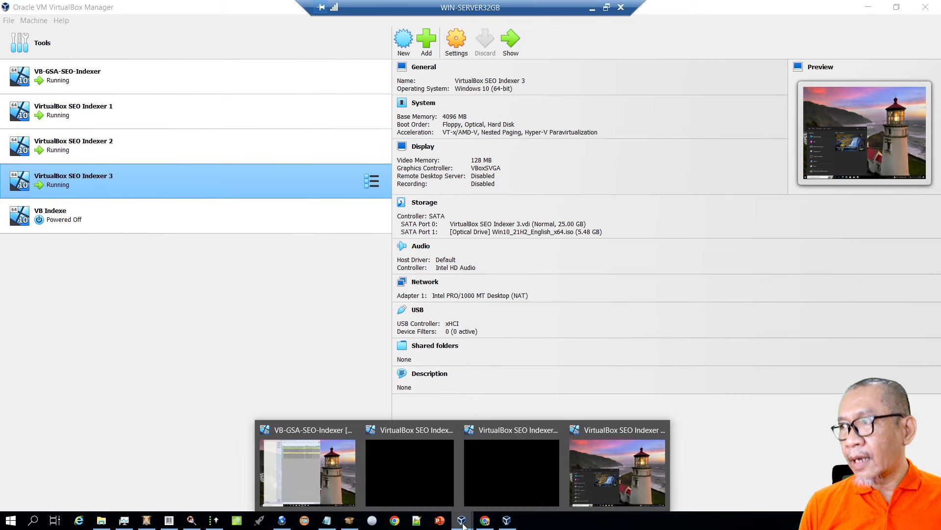
{"action": "left_click", "coordinate": [605, 466]}
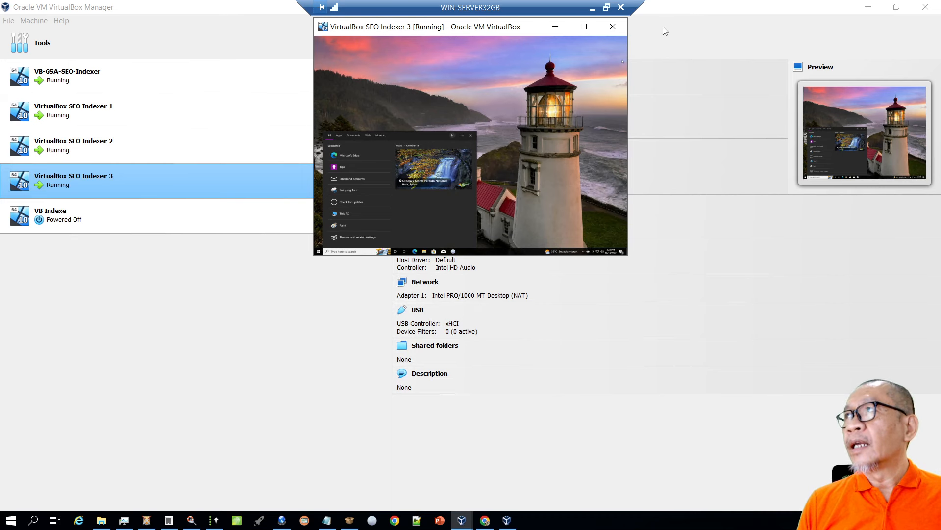
{"action": "left_click", "coordinate": [591, 28]}
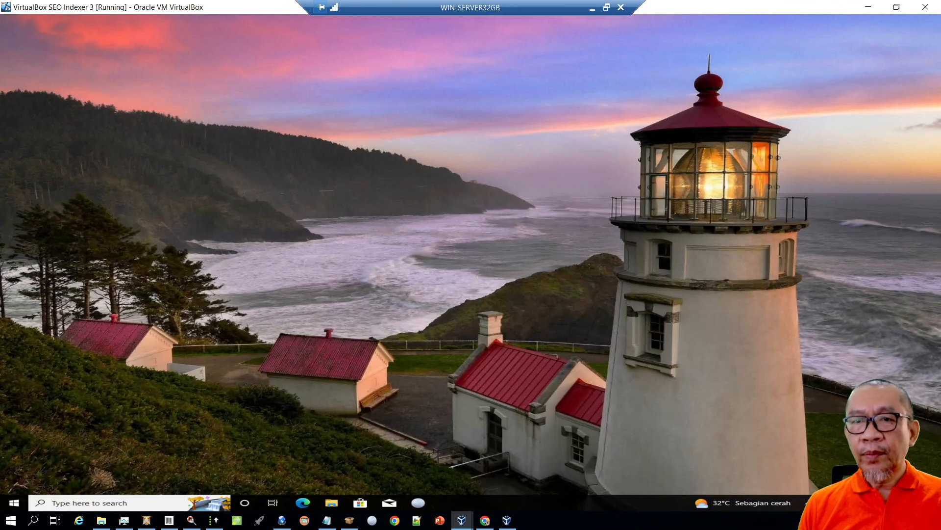
{"action": "left_click", "coordinate": [16, 506]}
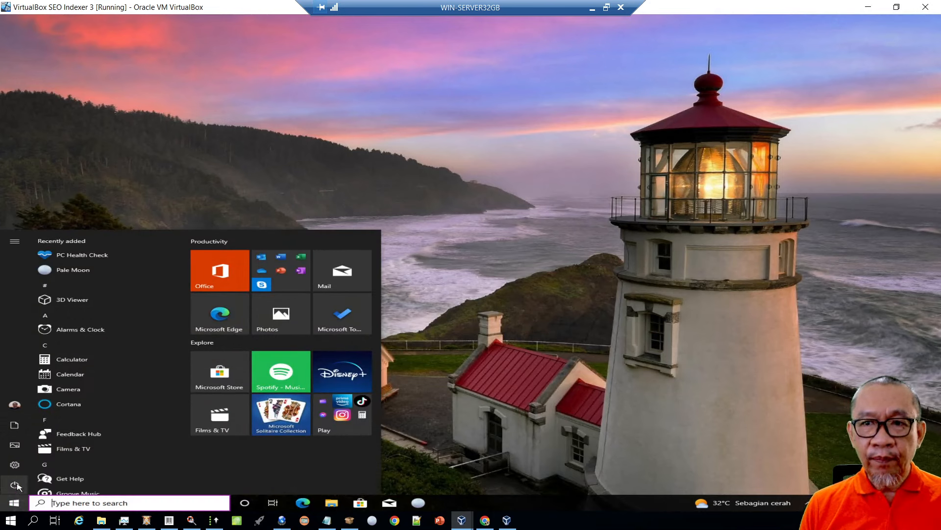
{"action": "mouse_move", "coordinate": [17, 486]}
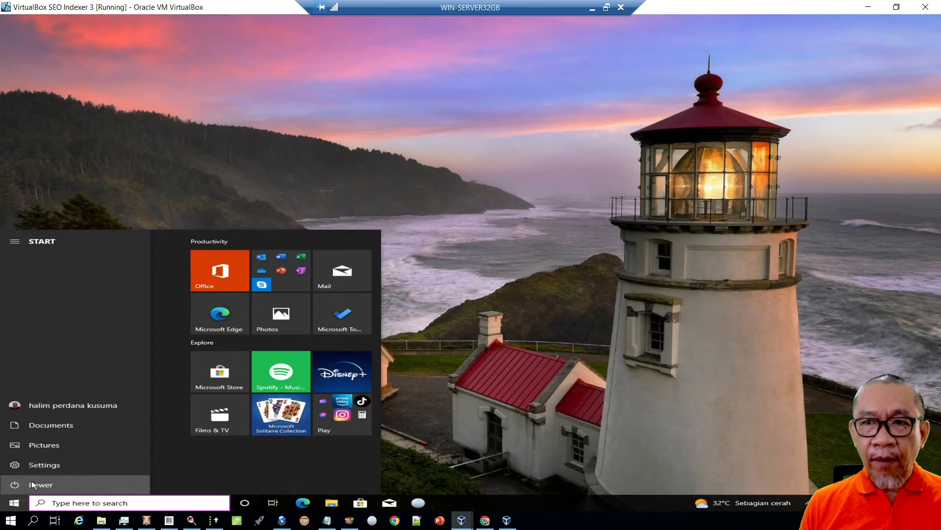
{"action": "left_click", "coordinate": [34, 484]}
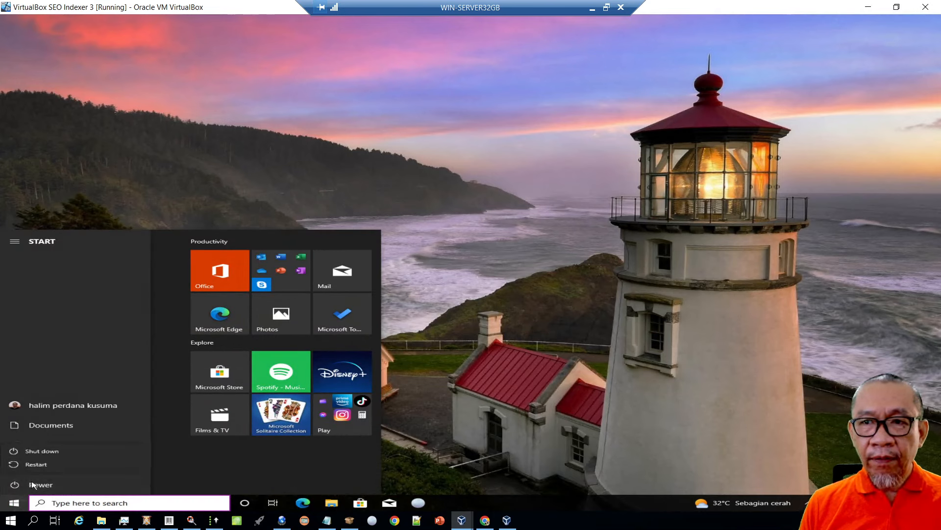
{"action": "left_click", "coordinate": [51, 451]}
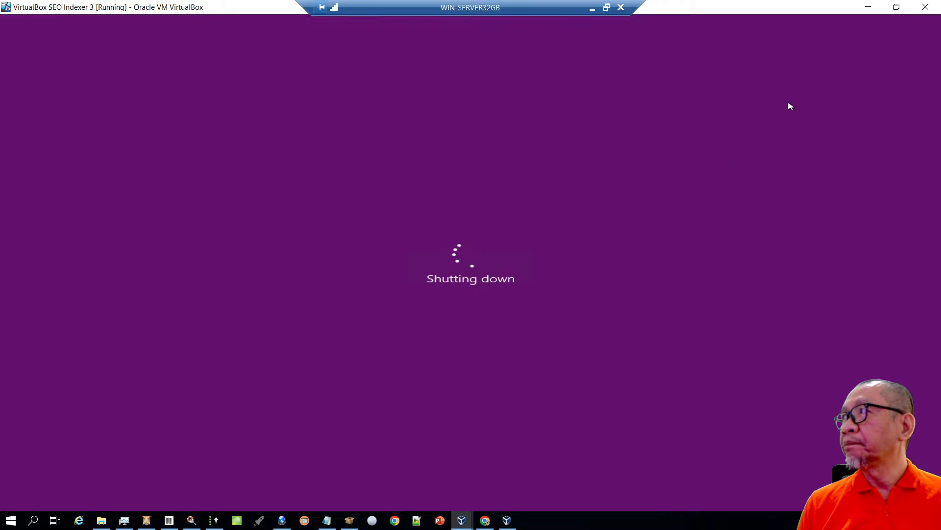
{"action": "left_click", "coordinate": [899, 11]}
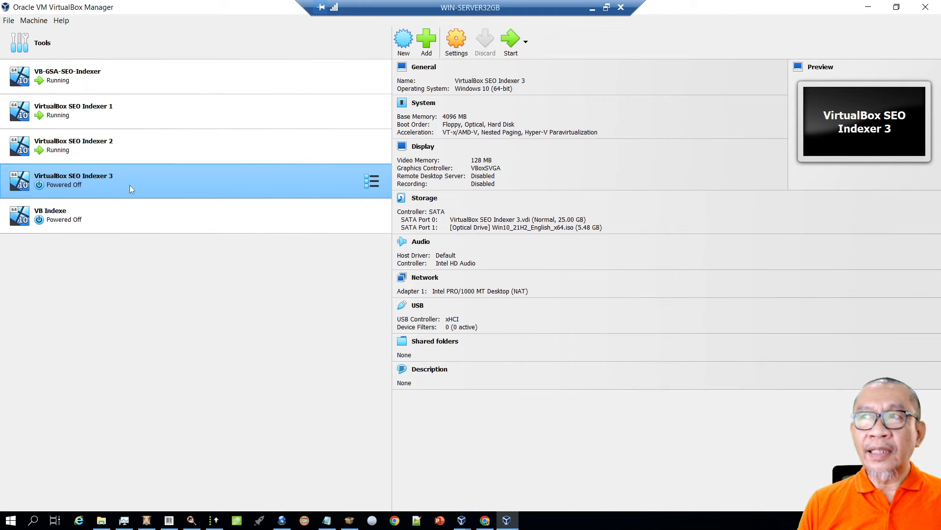
Start cloning the powered-off VirtualBox SEO Indexer 3 machine
{"action": "right_click", "coordinate": [136, 181]}
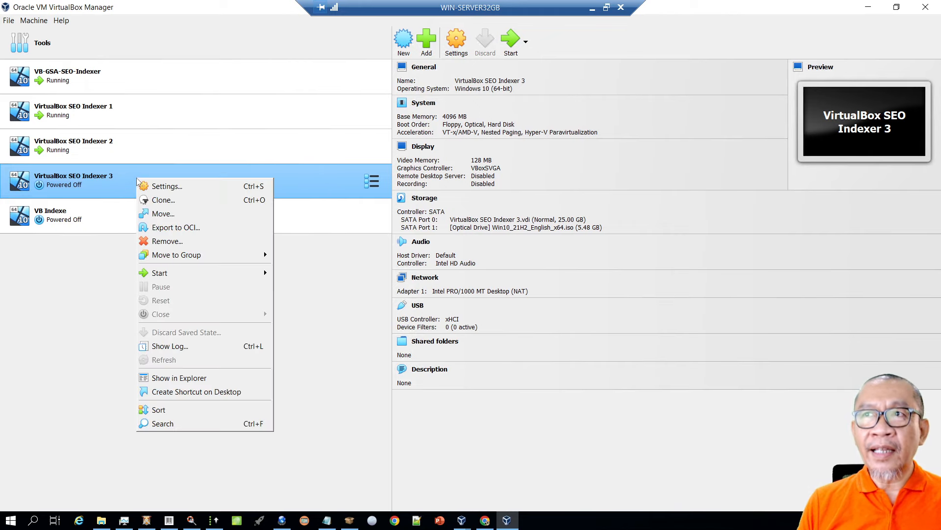
{"action": "left_click", "coordinate": [164, 200]}
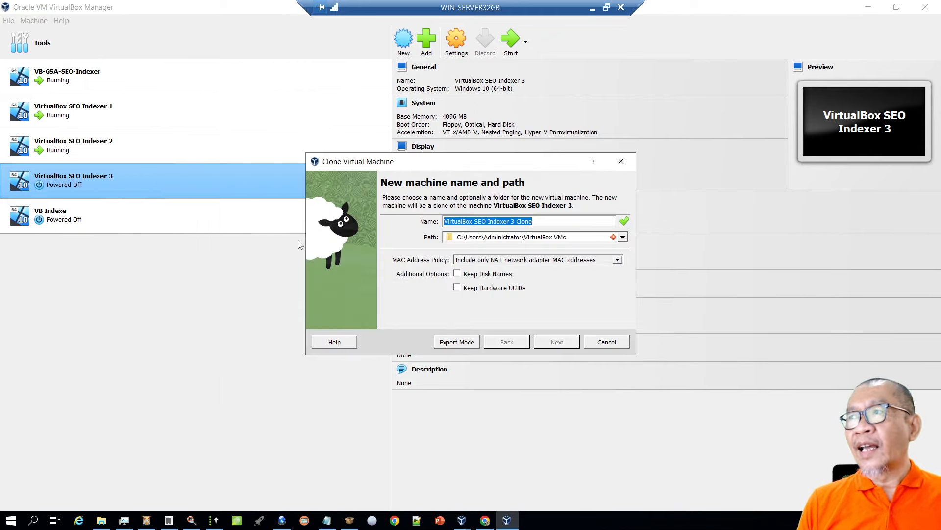